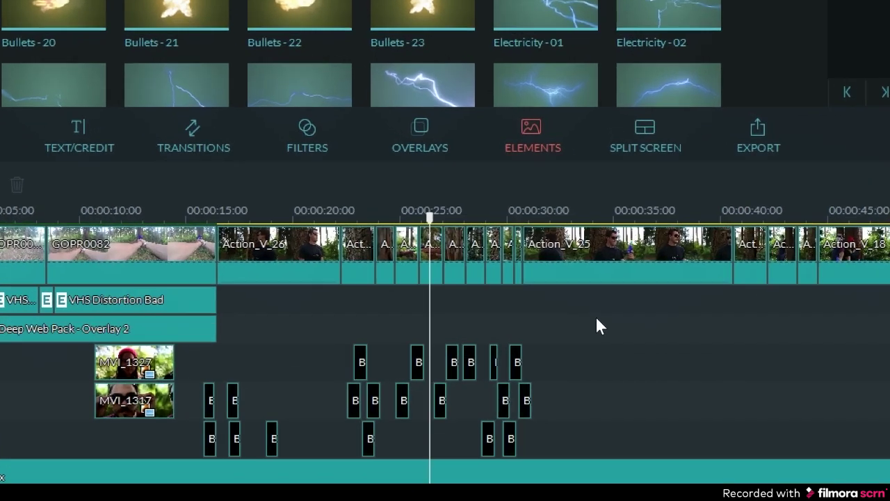
Open Advanced Color Tuning for the action clip and set Temperature -1, Tint 1
{"action": "left_click", "coordinate": [432, 273]}
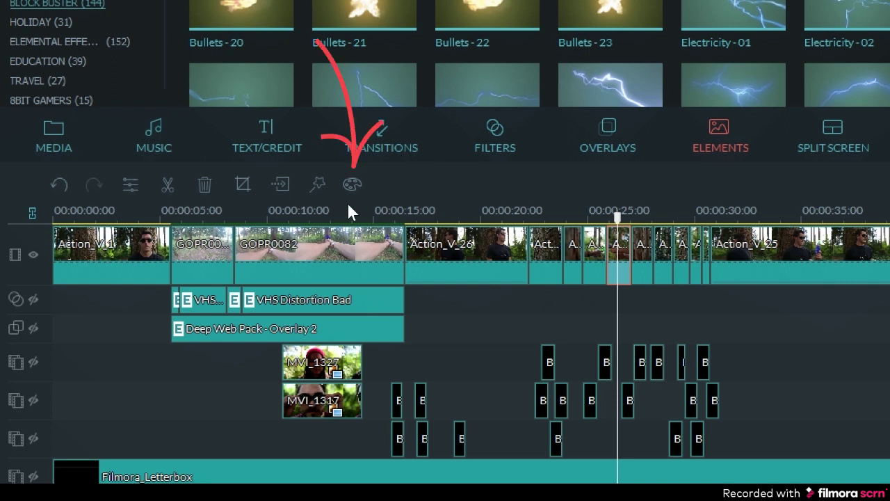
{"action": "left_click", "coordinate": [352, 185]}
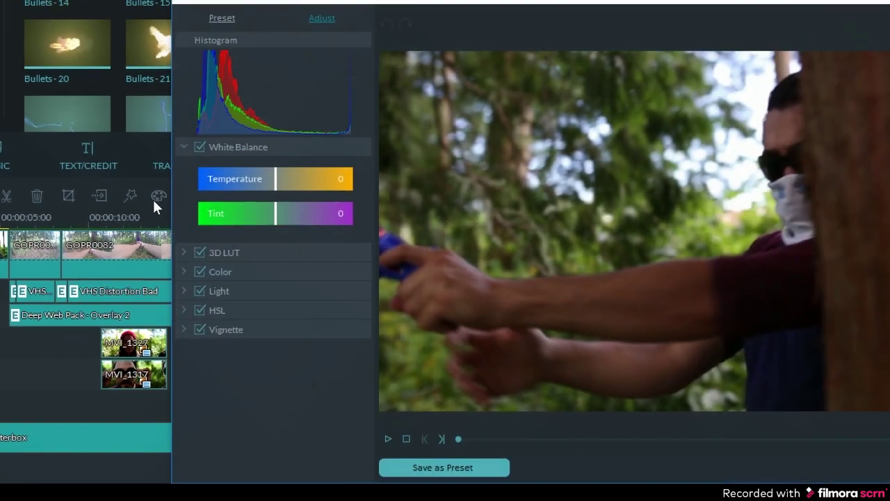
{"action": "left_click_drag", "start_coordinate": [322, 417], "coordinate": [481, 411]}
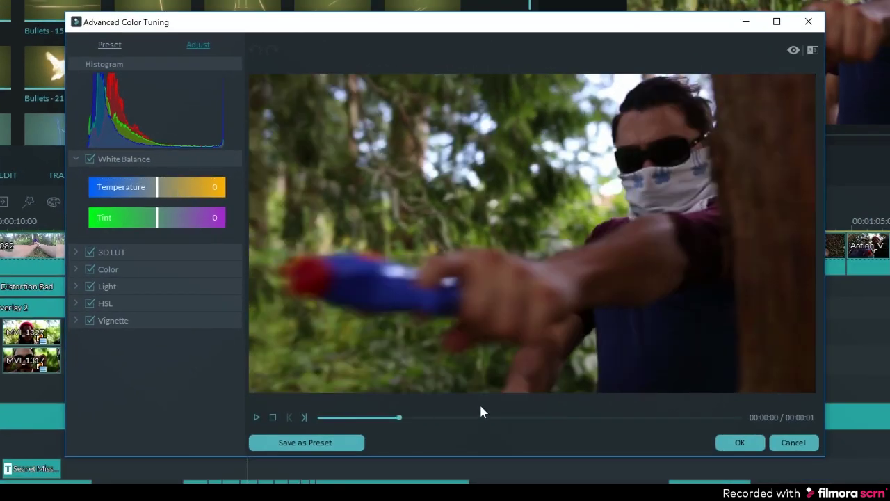
{"action": "scroll", "coordinate": [191, 195], "scroll_direction": "down", "scroll_amount": 1}
{"action": "scroll", "coordinate": [159, 222], "scroll_direction": "up", "scroll_amount": 1}
{"action": "left_click", "coordinate": [108, 269]}
{"action": "left_click_drag", "start_coordinate": [157, 300], "coordinate": [183, 317]}
{"action": "left_click", "coordinate": [139, 269]}
Set the Light values to Highlights 37, Shadows -9, Whites 24 and Blacks -21
{"action": "left_click", "coordinate": [139, 286]}
{"action": "left_click_drag", "start_coordinate": [157, 345], "coordinate": [174, 372]}
{"action": "left_click_drag", "start_coordinate": [157, 399], "coordinate": [143, 400]}
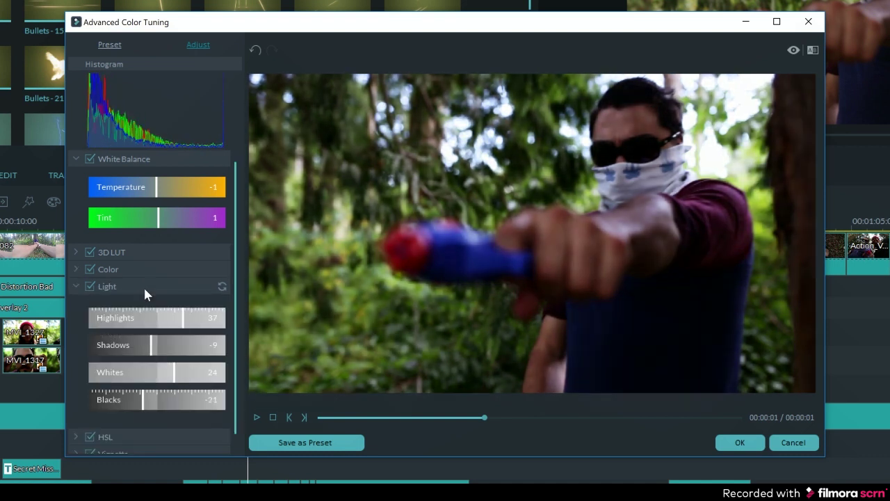
{"action": "left_click", "coordinate": [169, 290]}
{"action": "left_click", "coordinate": [151, 303]}
{"action": "left_click", "coordinate": [167, 303]}
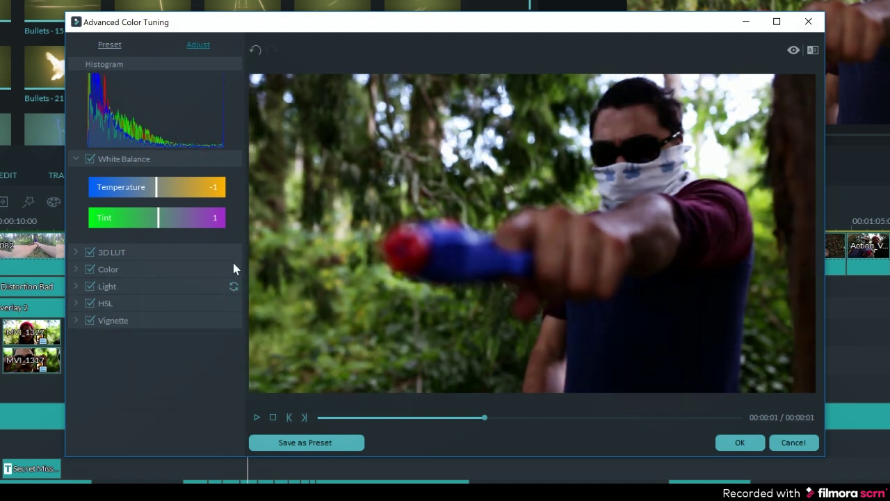
{"action": "left_click", "coordinate": [232, 162]}
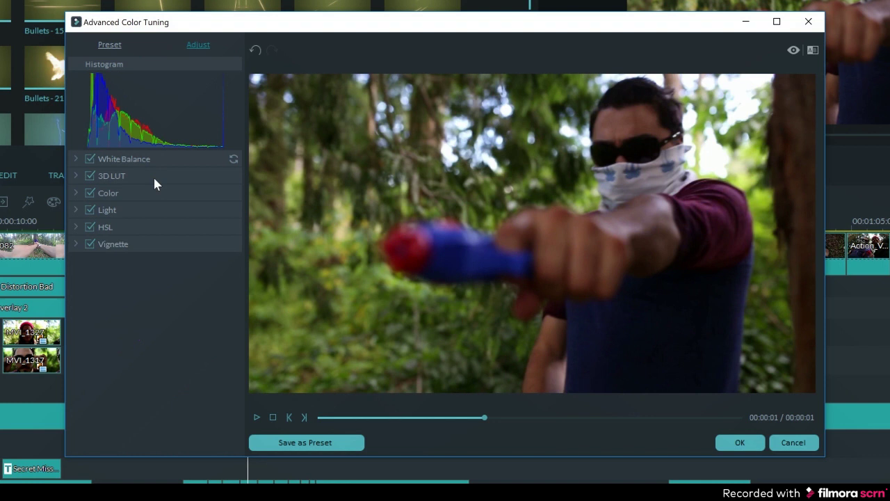
Try the 007 Series, Batman and Dark Film 3D LUTs, settling on Mission Impossible
{"action": "left_click", "coordinate": [155, 180]}
{"action": "left_click", "coordinate": [157, 203]}
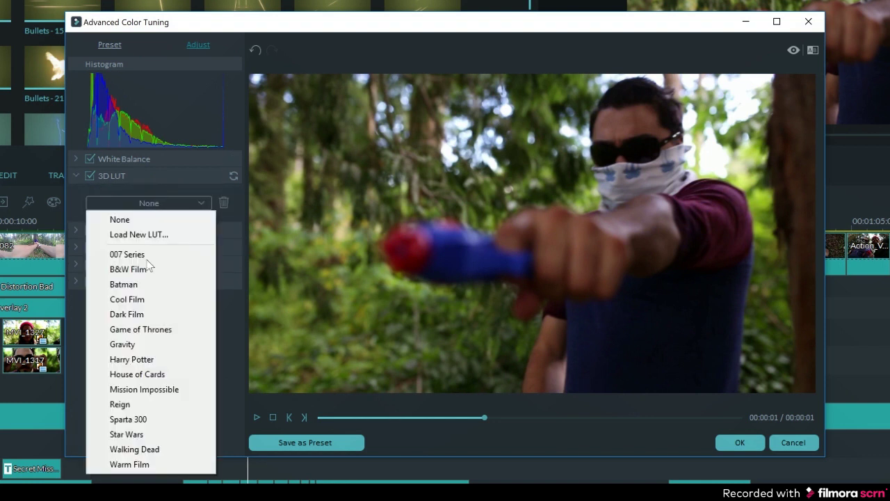
{"action": "left_click", "coordinate": [153, 254]}
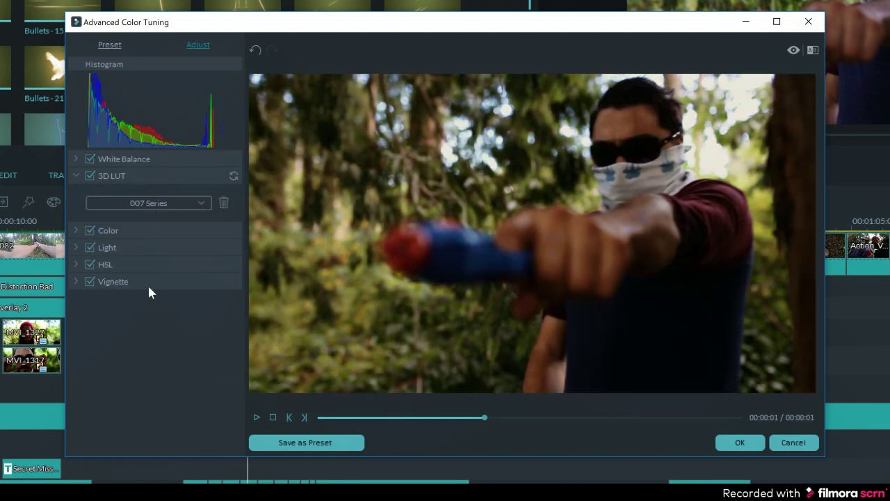
{"action": "left_click", "coordinate": [149, 202]}
{"action": "left_click", "coordinate": [153, 284]}
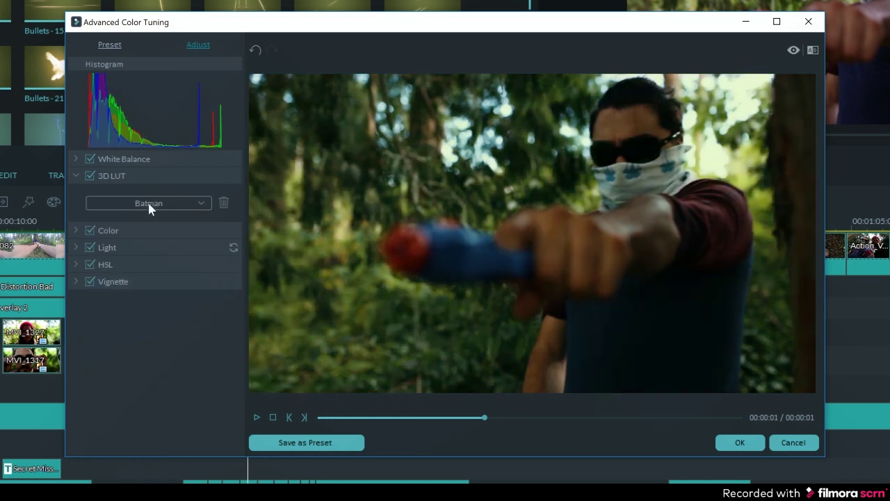
{"action": "left_click", "coordinate": [148, 202]}
{"action": "left_click", "coordinate": [145, 314]}
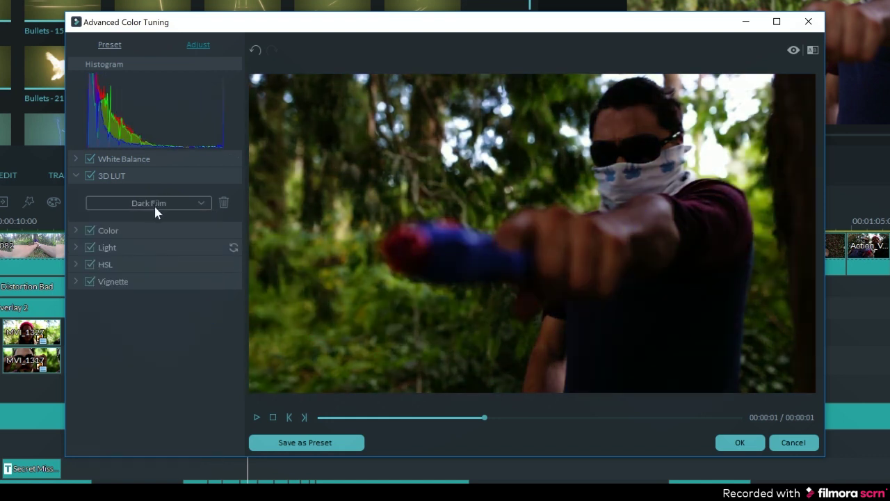
{"action": "left_click", "coordinate": [154, 204]}
{"action": "left_click", "coordinate": [146, 389]}
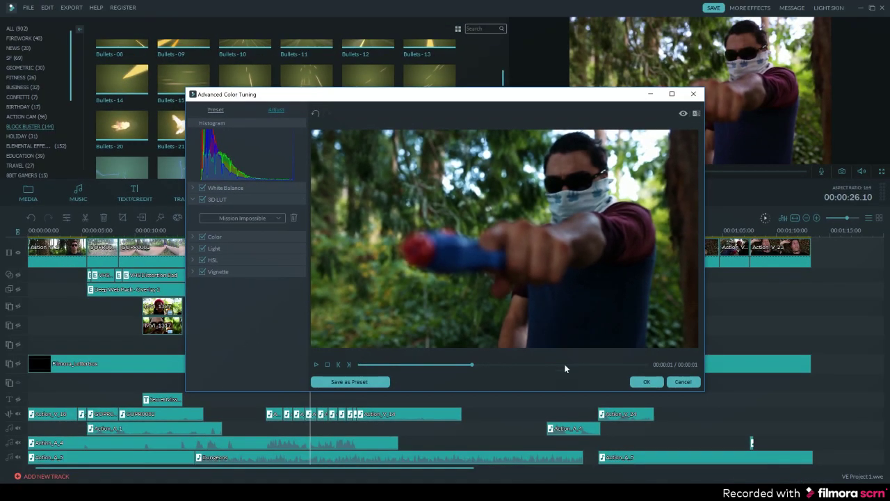
Confirm the Mission Impossible grade, select the Action_V_5 clip and show the Elements library
{"action": "left_click", "coordinate": [644, 381]}
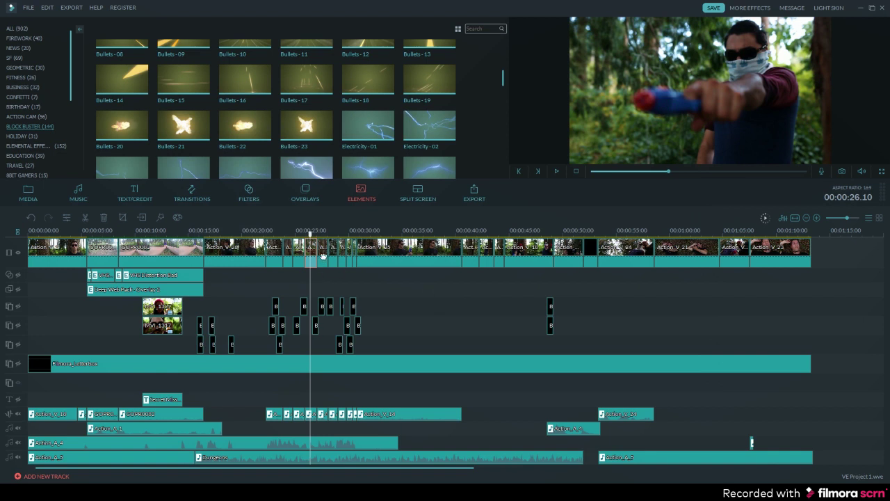
{"action": "left_click", "coordinate": [319, 256]}
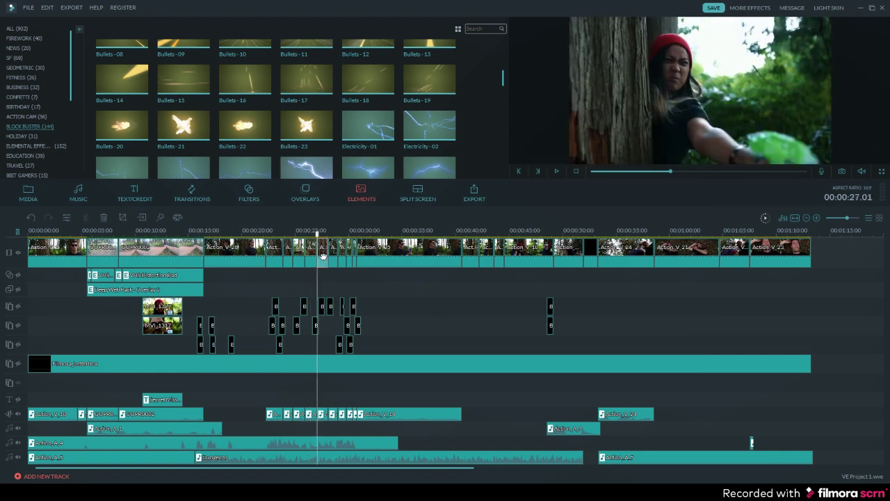
{"action": "left_click", "coordinate": [177, 218]}
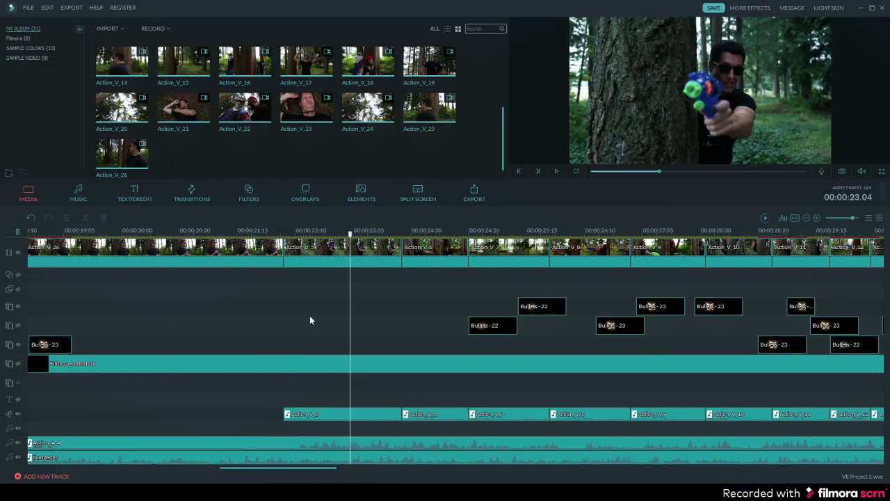
{"action": "left_click", "coordinate": [366, 263]}
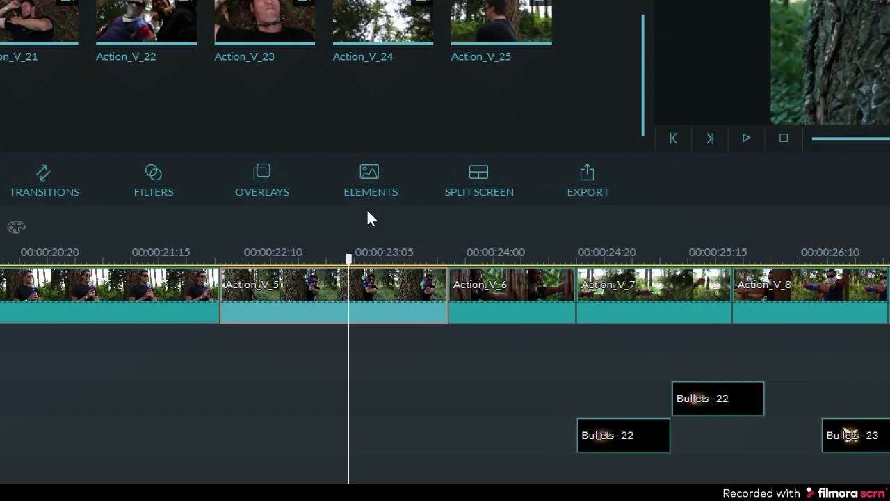
{"action": "left_click", "coordinate": [368, 180]}
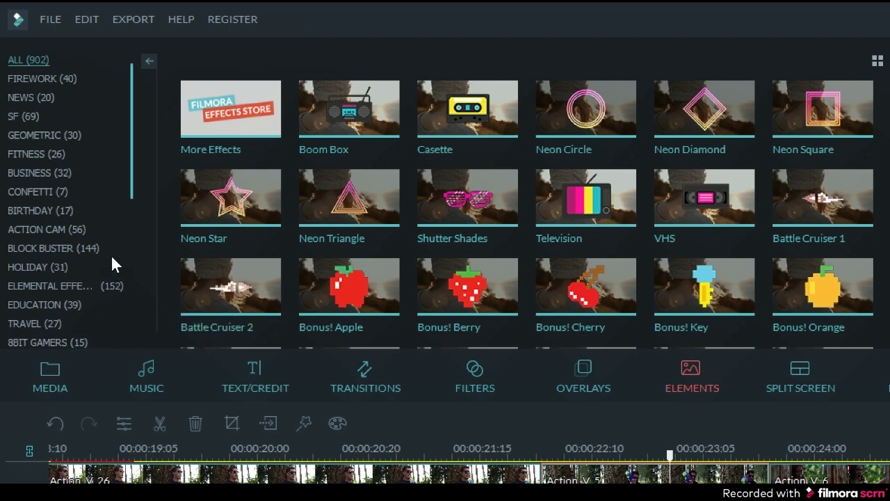
Browse the Block Buster (144) category down to Bullets and preview Bullets - 23
{"action": "left_click", "coordinate": [91, 248]}
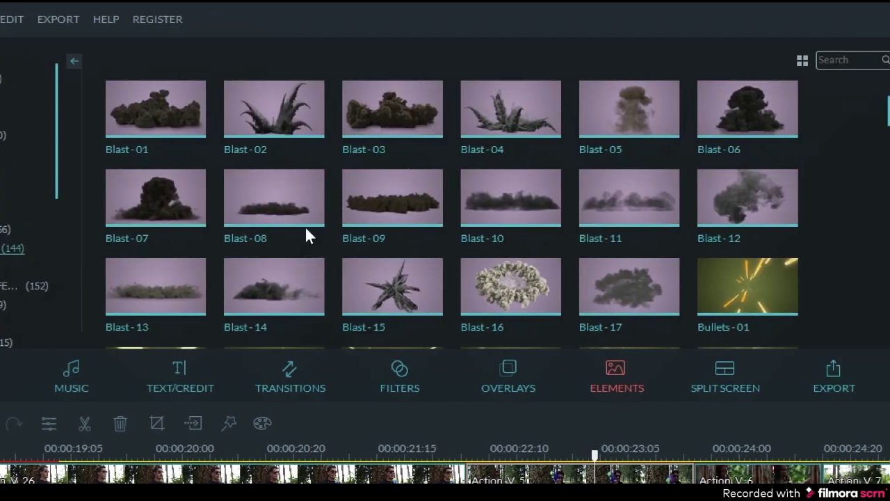
{"action": "scroll", "coordinate": [833, 205], "scroll_direction": "down", "scroll_amount": 2}
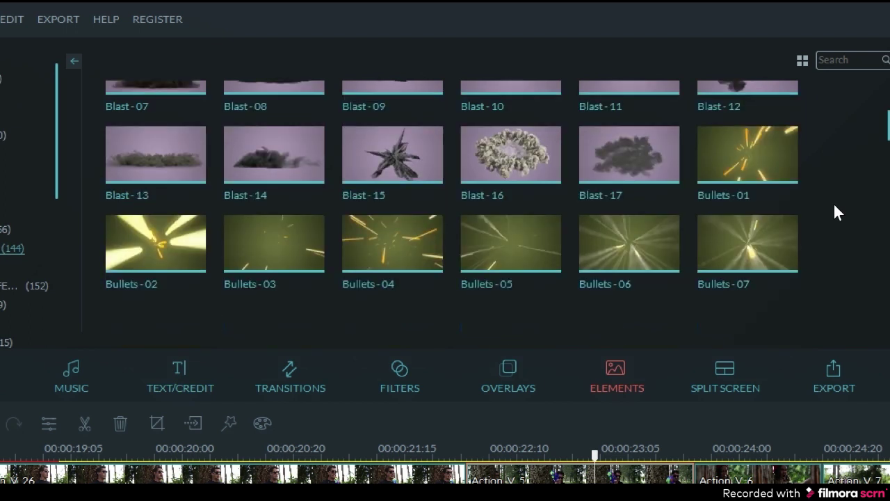
{"action": "scroll", "coordinate": [835, 206], "scroll_direction": "down", "scroll_amount": 4}
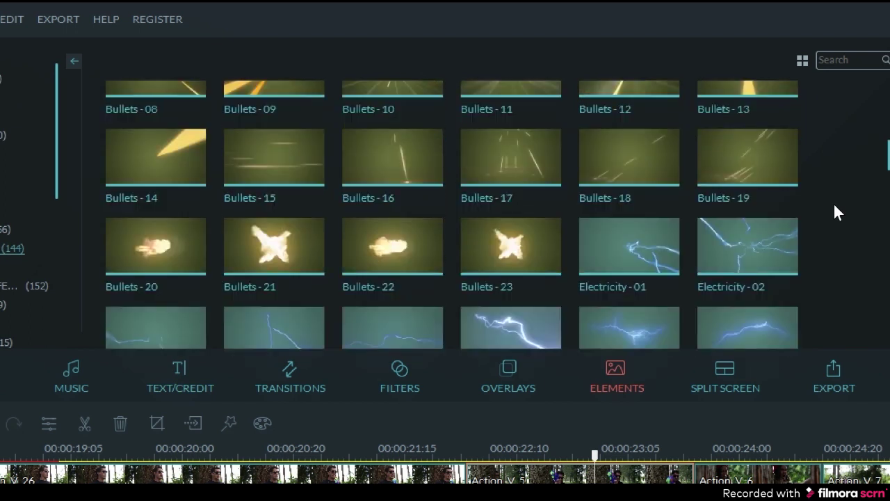
{"action": "left_click", "coordinate": [542, 272]}
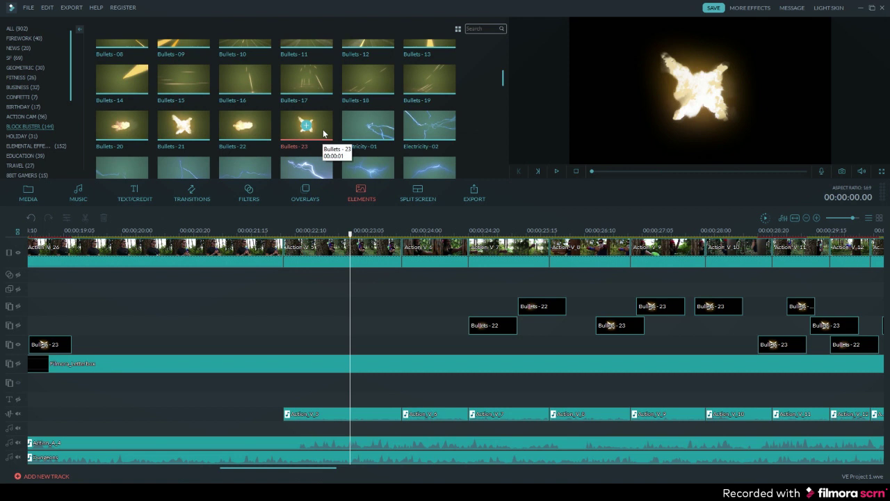
Drop Bullets - 23 onto an empty overlay track at 00:00:23.04 and select it
{"action": "left_click_drag", "start_coordinate": [323, 133], "coordinate": [351, 346]}
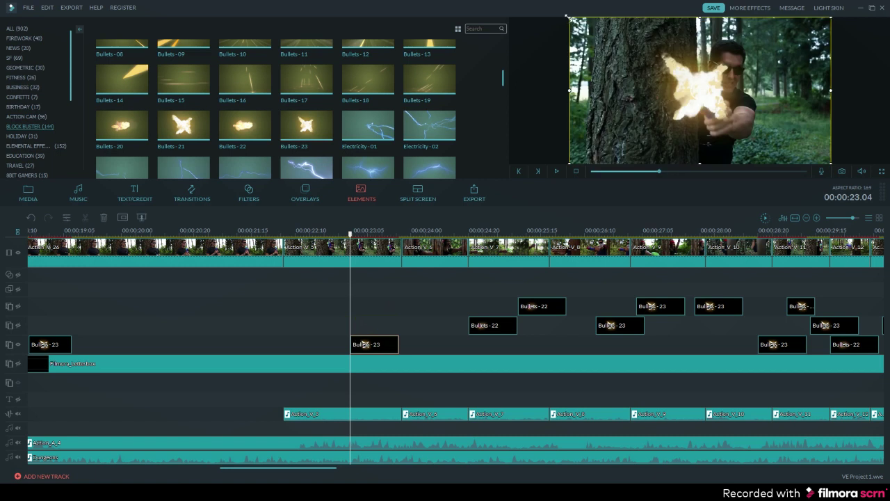
{"action": "left_click", "coordinate": [409, 324]}
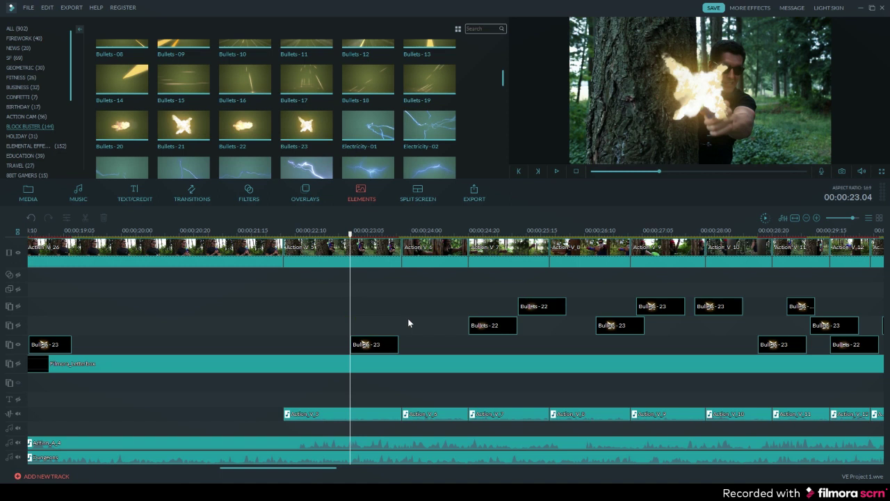
{"action": "left_click", "coordinate": [387, 346]}
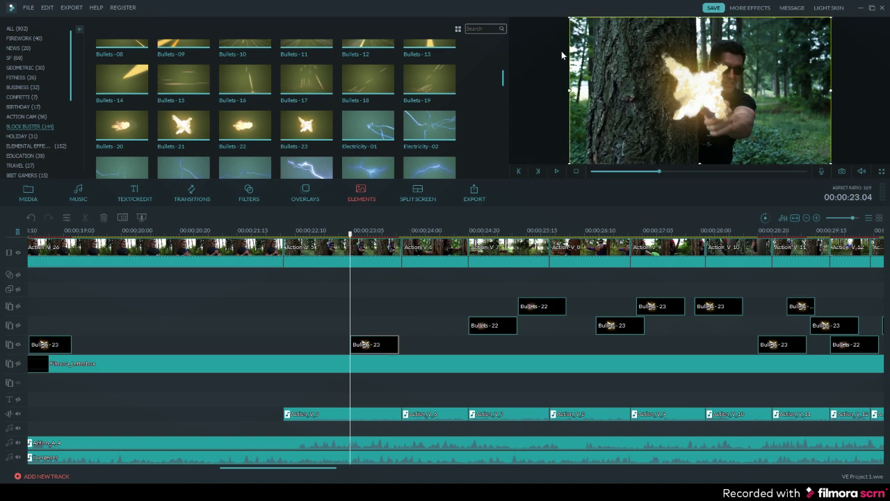
Shrink the Bullets - 23 flash, place it on the gun's muzzle, and scrub to verify
{"action": "left_click_drag", "start_coordinate": [568, 15], "coordinate": [651, 66]}
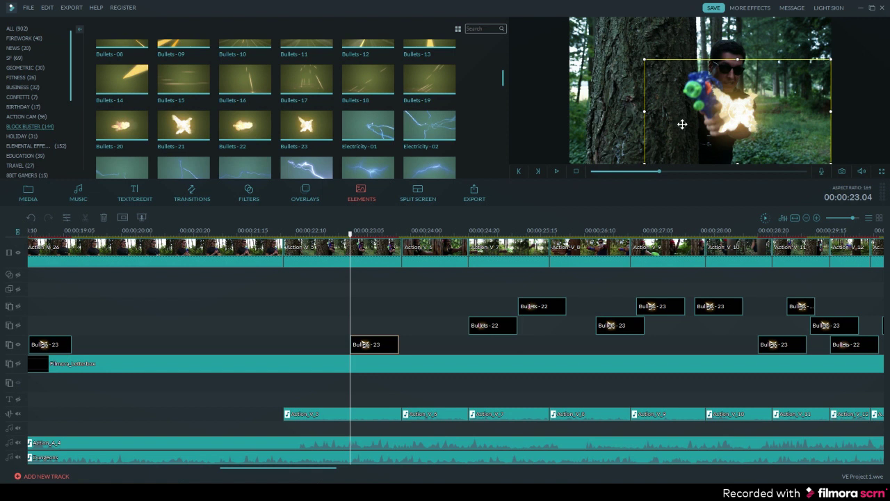
{"action": "left_click_drag", "start_coordinate": [682, 124], "coordinate": [653, 119]}
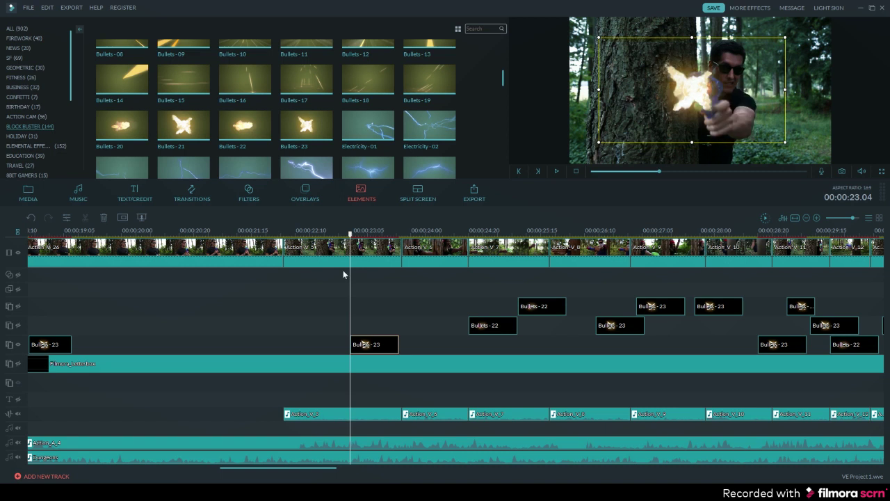
{"action": "left_click", "coordinate": [343, 279]}
{"action": "left_click", "coordinate": [298, 232]}
{"action": "left_click_drag", "start_coordinate": [300, 235], "coordinate": [565, 242]}
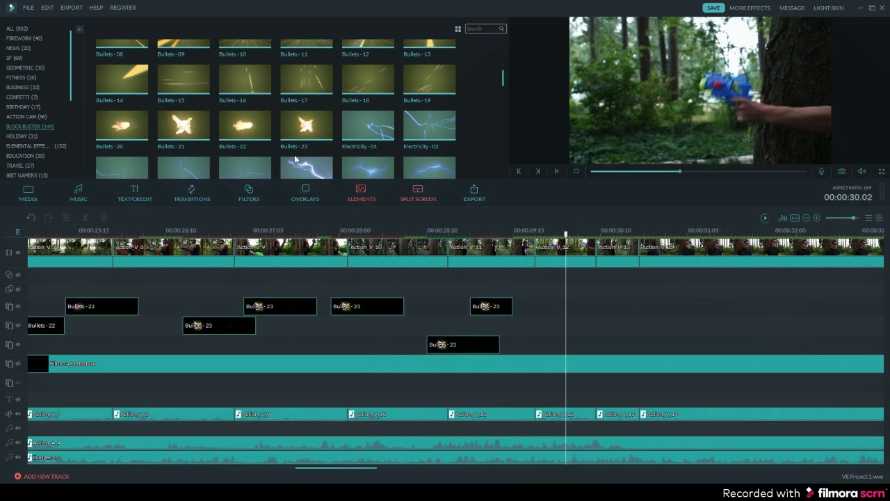
Add Bullets - 22 to an overlay track at 00:00:30.02 where the blue gun fires
{"action": "left_click", "coordinate": [259, 132]}
{"action": "left_click_drag", "start_coordinate": [556, 348], "coordinate": [566, 346]}
{"action": "left_click_drag", "start_coordinate": [582, 269], "coordinate": [587, 276]}
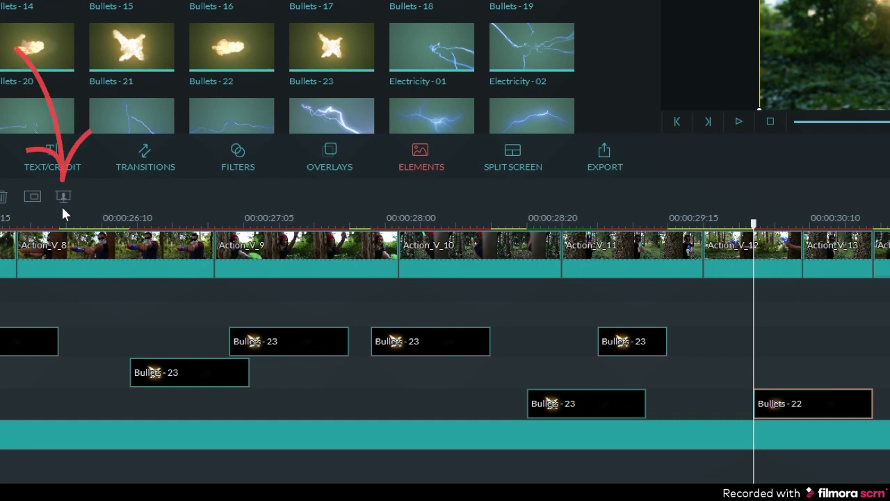
Flip the Bullets - 22 flash horizontally in its PIP settings and confirm
{"action": "left_click", "coordinate": [62, 195]}
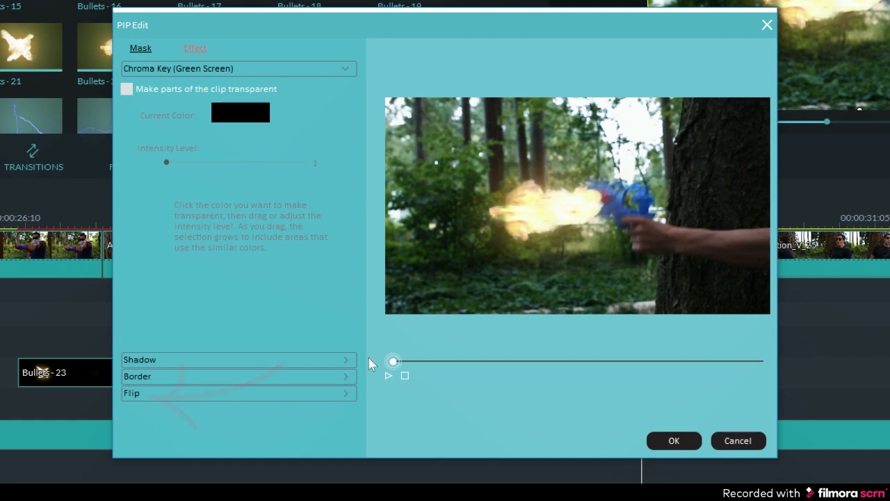
{"action": "left_click", "coordinate": [129, 394]}
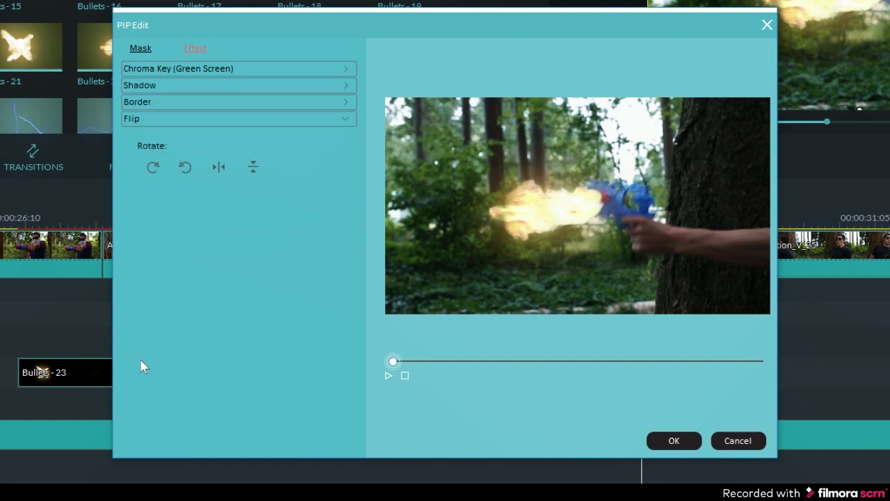
{"action": "left_click", "coordinate": [218, 168]}
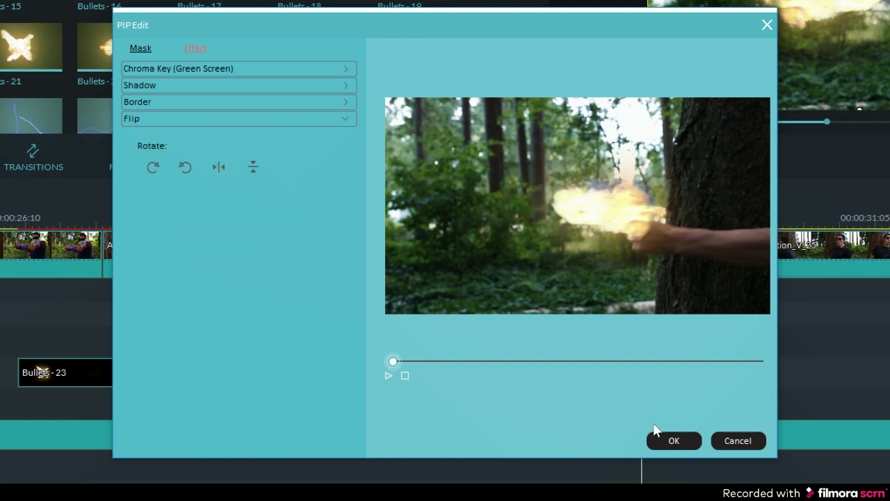
{"action": "left_click", "coordinate": [669, 440]}
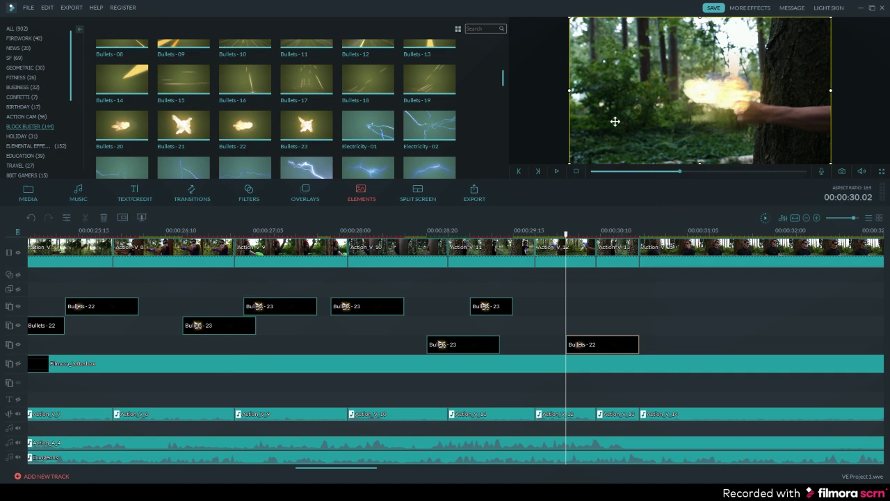
Resize the flipped Bullets - 22 flash onto the blue gun's muzzle and play back to check
{"action": "left_click_drag", "start_coordinate": [761, 155], "coordinate": [765, 152]}
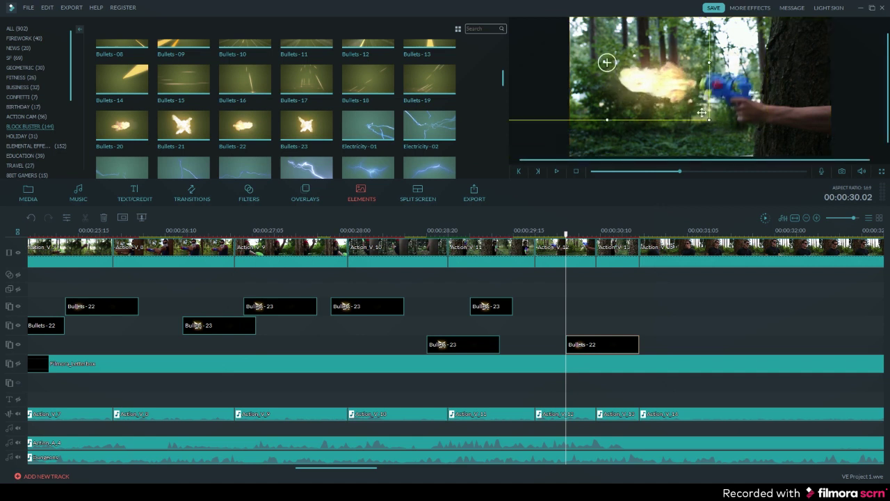
{"action": "left_click_drag", "start_coordinate": [711, 123], "coordinate": [699, 114]}
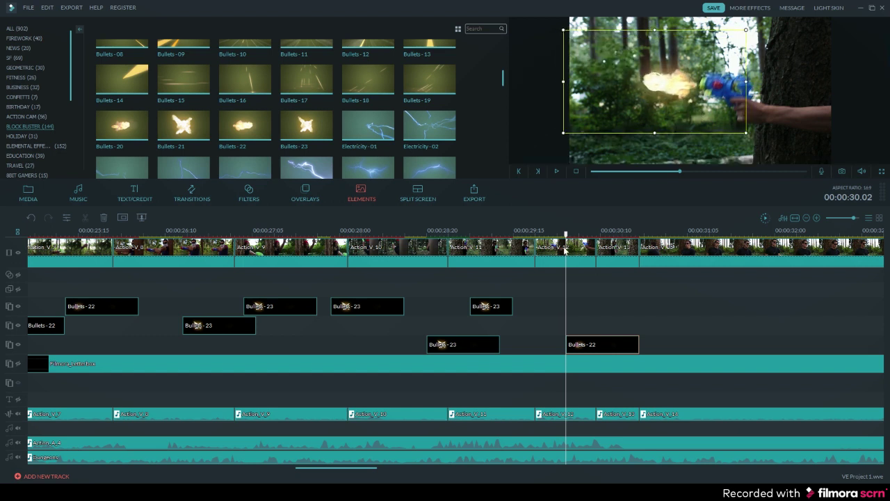
{"action": "left_click_drag", "start_coordinate": [566, 235], "coordinate": [542, 235]}
{"action": "key", "text": "space"}
{"action": "key", "text": "space"}
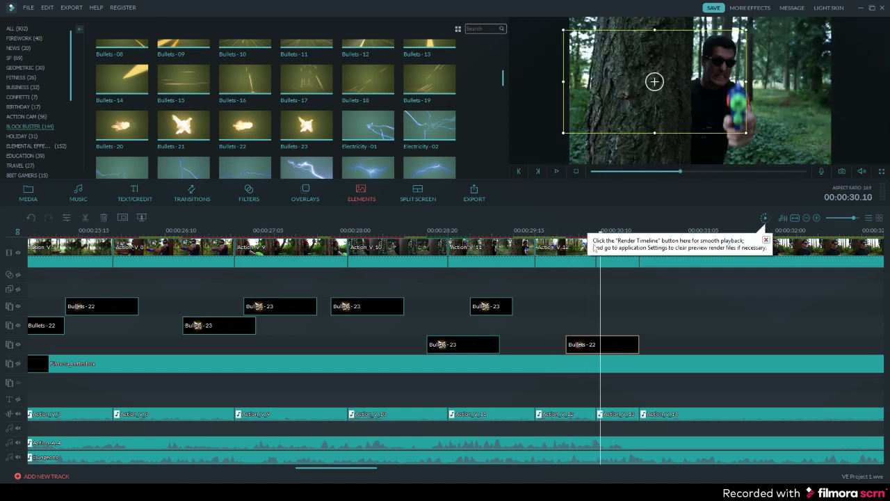
{"action": "left_click", "coordinate": [557, 235]}
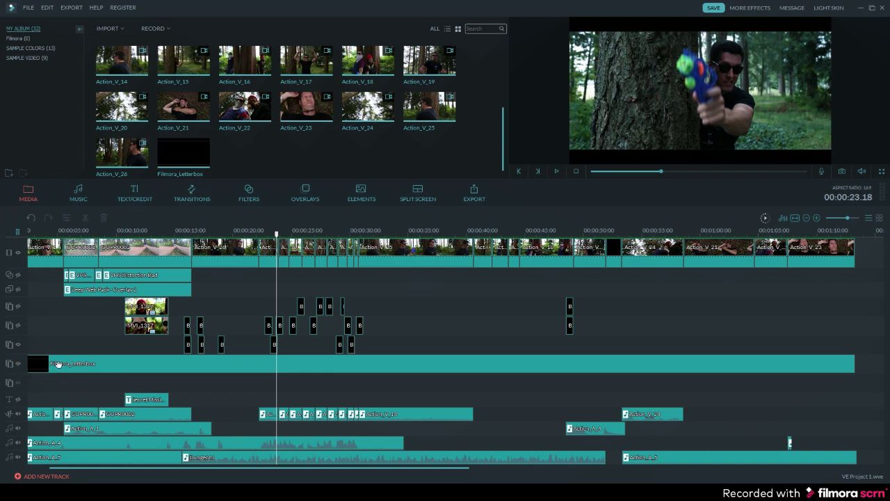
Compare the preview with and without the Filmora_Letterbox track, then delete the letterbox clip
{"action": "left_click", "coordinate": [59, 364]}
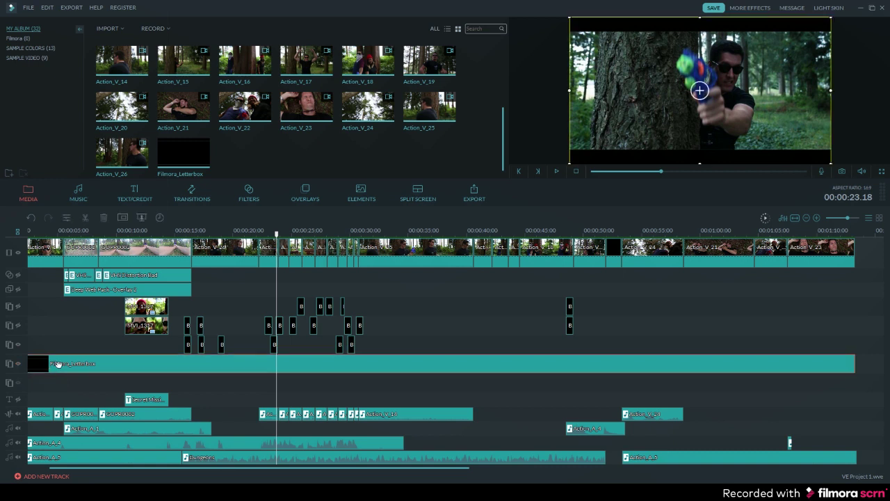
{"action": "left_click", "coordinate": [18, 364]}
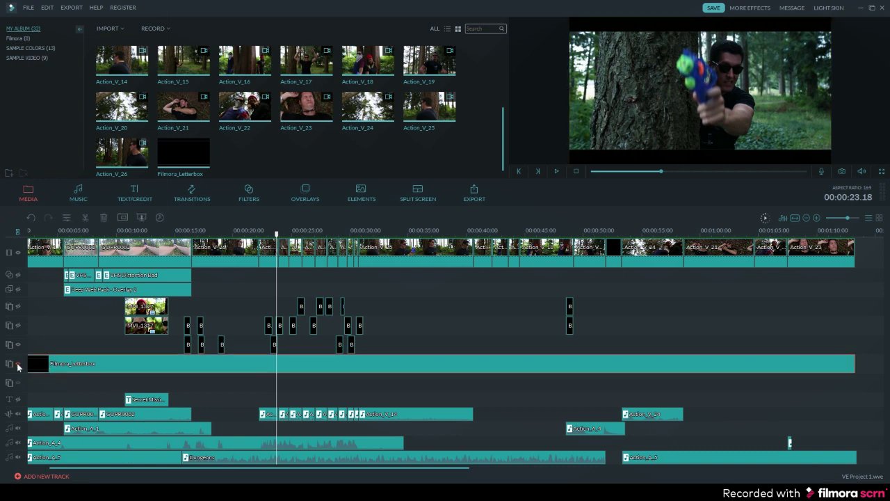
{"action": "left_click", "coordinate": [18, 364]}
{"action": "left_click", "coordinate": [18, 364]}
{"action": "left_click", "coordinate": [18, 364]}
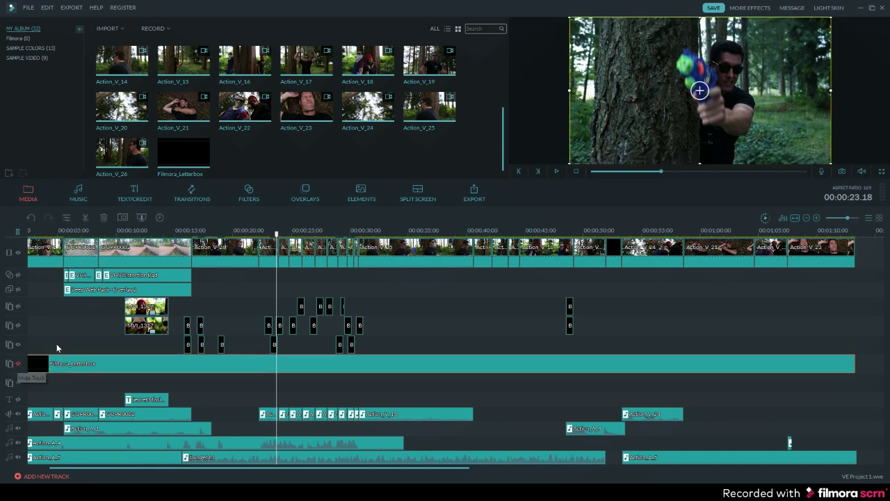
{"action": "left_click", "coordinate": [18, 364]}
{"action": "left_click", "coordinate": [18, 363]}
{"action": "left_click", "coordinate": [18, 364]}
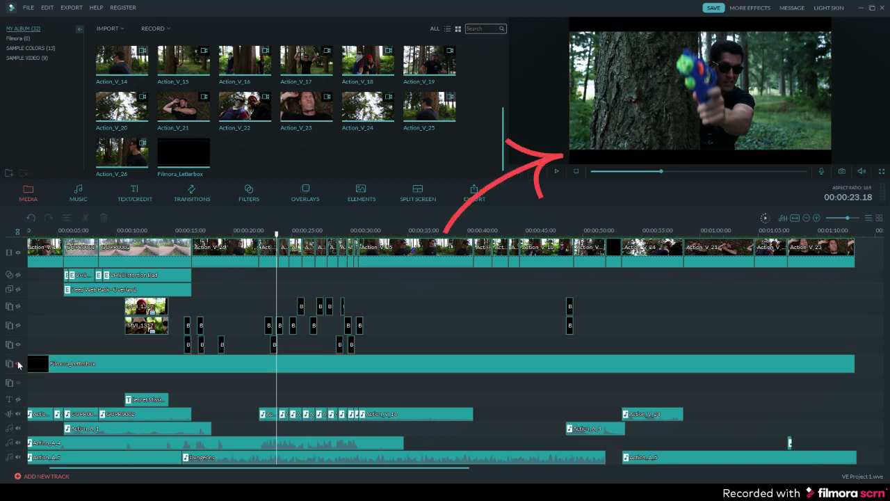
{"action": "left_click", "coordinate": [18, 364]}
{"action": "left_click", "coordinate": [18, 364]}
{"action": "left_click", "coordinate": [18, 364]}
{"action": "left_click", "coordinate": [18, 364]}
{"action": "left_click", "coordinate": [18, 363]}
{"action": "left_click", "coordinate": [18, 363]}
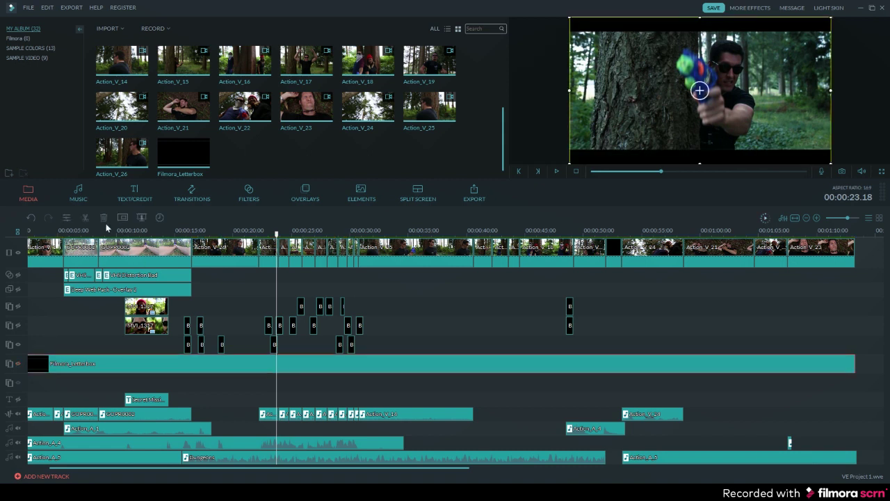
{"action": "left_click", "coordinate": [100, 219]}
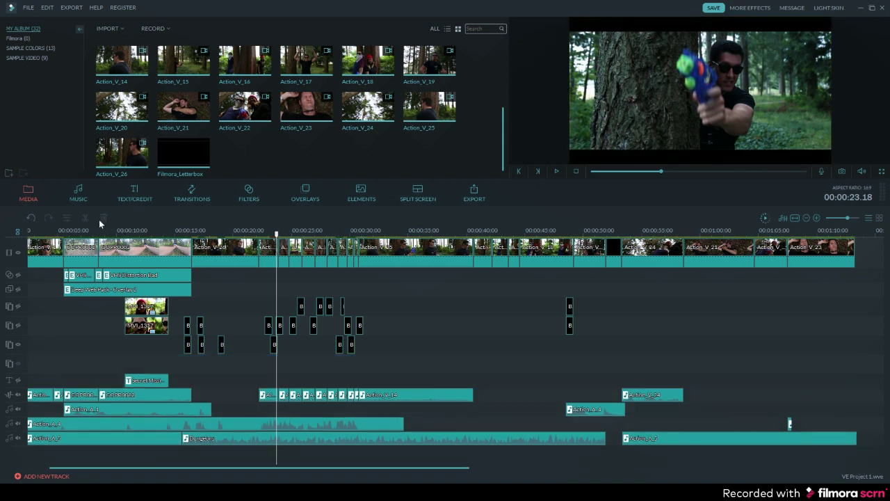
Place Filmora_Letterbox from My Album at the start of an empty timeline track
{"action": "left_click", "coordinate": [203, 156]}
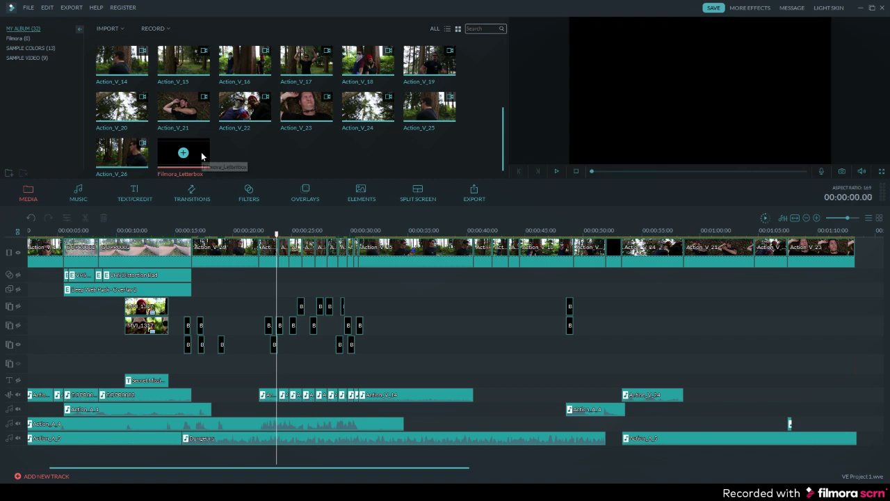
{"action": "left_click", "coordinate": [198, 372]}
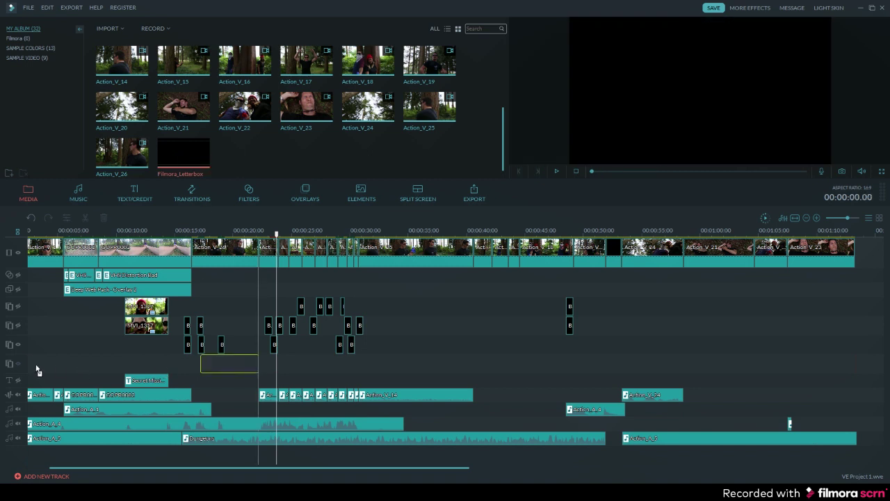
{"action": "scroll", "coordinate": [35, 367], "scroll_direction": "up", "scroll_amount": 2}
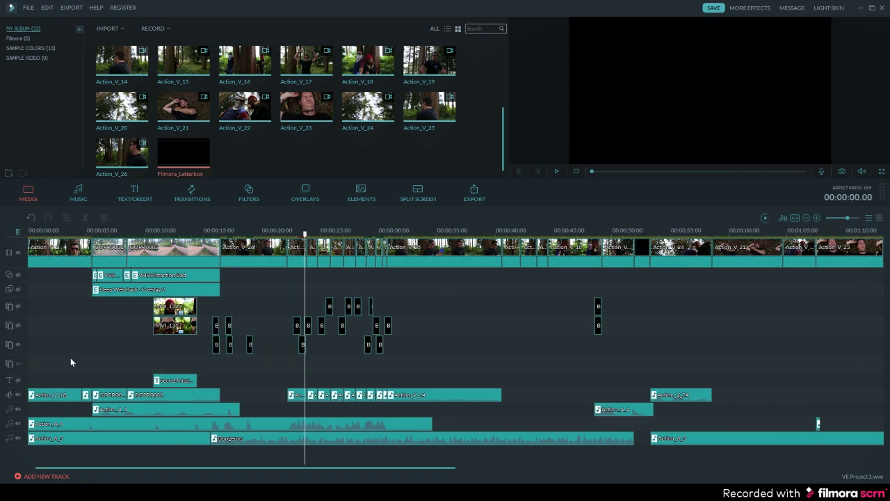
{"action": "left_click_drag", "start_coordinate": [86, 365], "coordinate": [87, 367]}
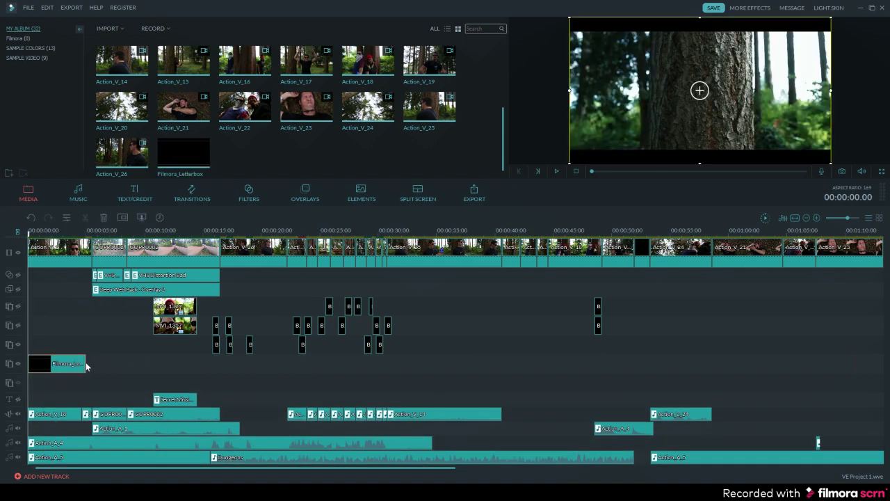
Stretch the letterbox clip to about 00:01:09.20 and bring up the SF overlays
{"action": "left_click_drag", "start_coordinate": [638, 354], "coordinate": [842, 283]}
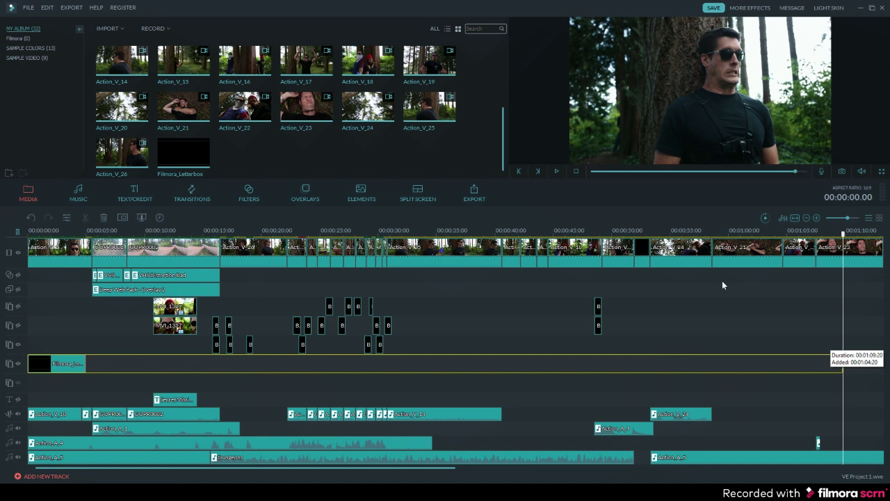
{"action": "left_click_drag", "start_coordinate": [776, 363], "coordinate": [788, 363]}
{"action": "left_click", "coordinate": [14, 116]}
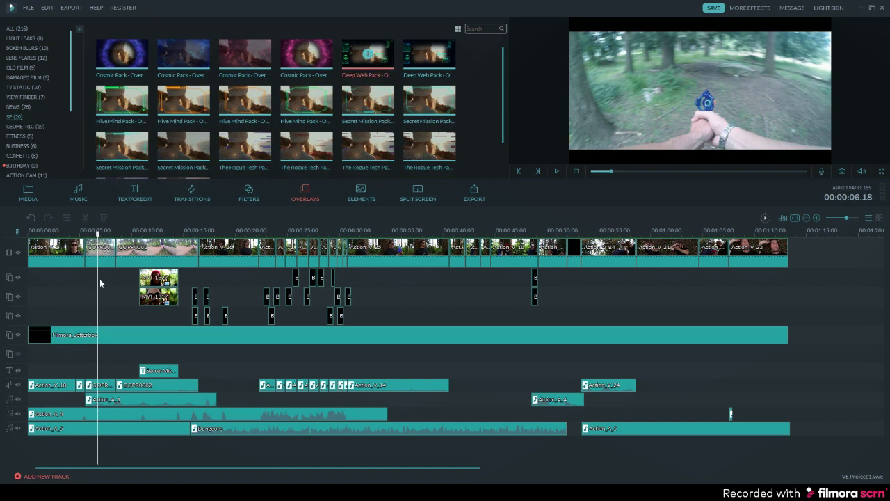
Add the Deep Web Pack HUD overlay and lengthen it to about 00:00:15
{"action": "left_click_drag", "start_coordinate": [99, 278], "coordinate": [100, 282]}
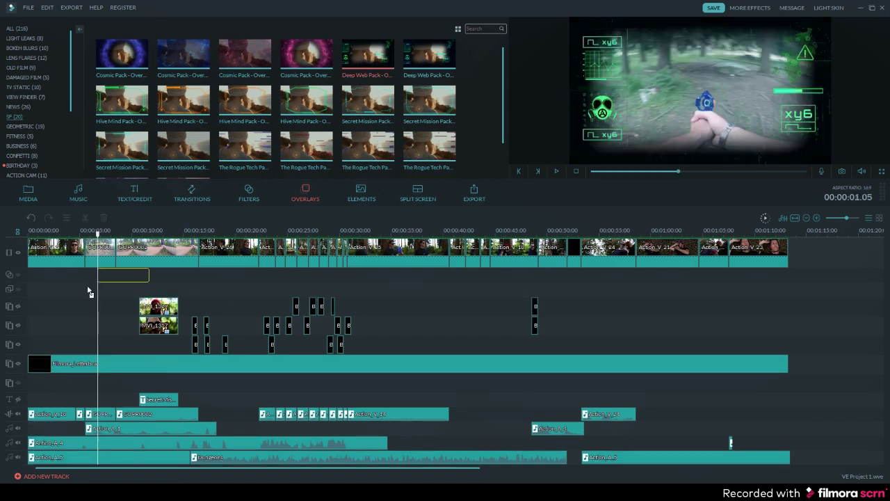
{"action": "left_click", "coordinate": [196, 232]}
{"action": "left_click", "coordinate": [102, 231]}
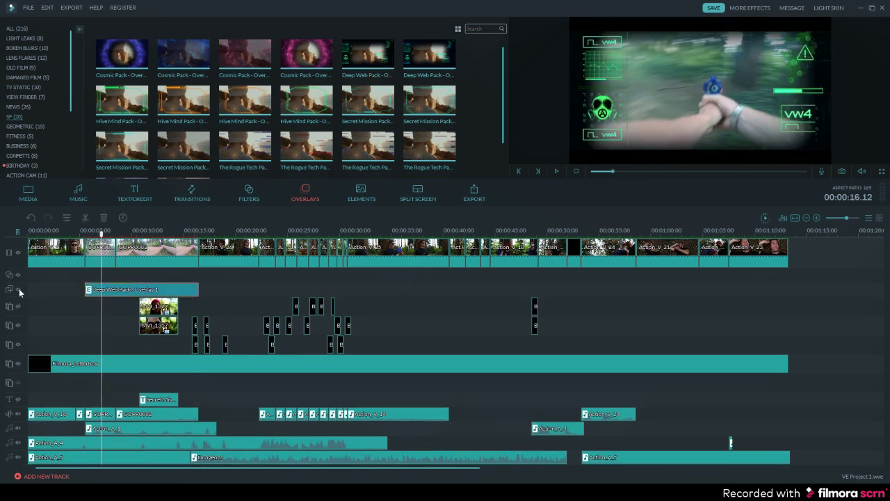
Add TV Static's VHS Distortion Bad above Deep Web Pack, from about 00:00:05 for 00:00:10:24
{"action": "left_click", "coordinate": [249, 193]}
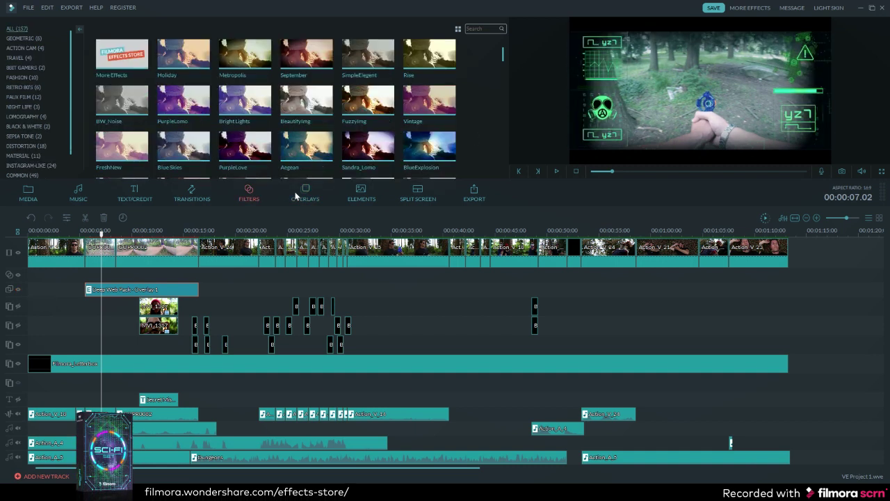
{"action": "left_click", "coordinate": [303, 194]}
{"action": "left_click", "coordinate": [105, 278]}
{"action": "left_click_drag", "start_coordinate": [105, 278], "coordinate": [198, 276]}
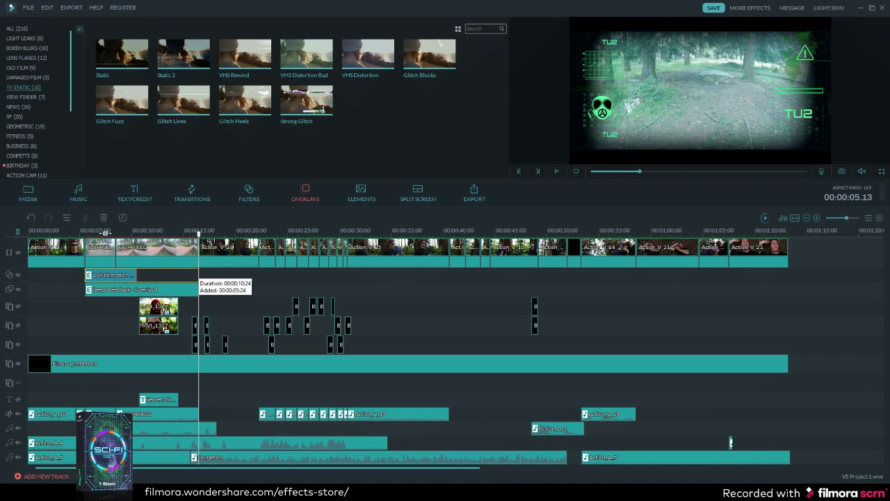